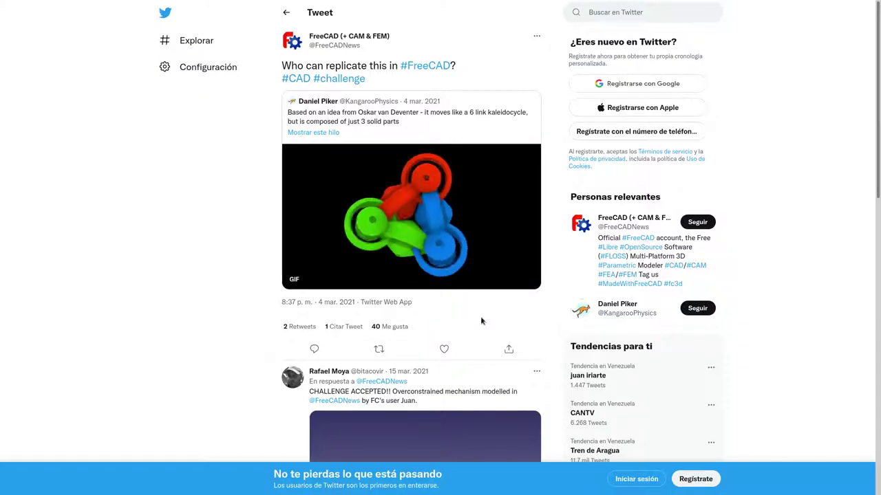
# Scroll the Twitter thread to view the FreeCAD challenge tweet above the "CHALLENGE ACCEPTED!!" reply
pyautogui.scroll(-1, 482, 321)
pyautogui.scroll(1, 481, 320)
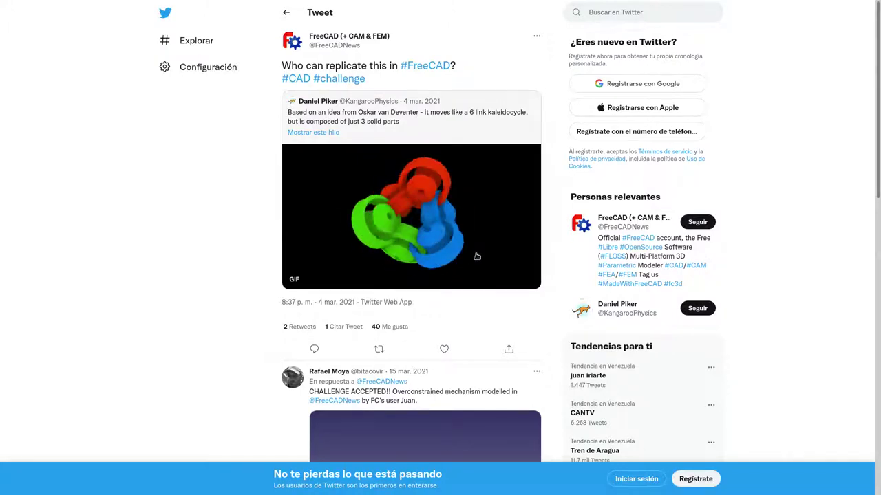
pyautogui.scroll(-2, 476, 255)
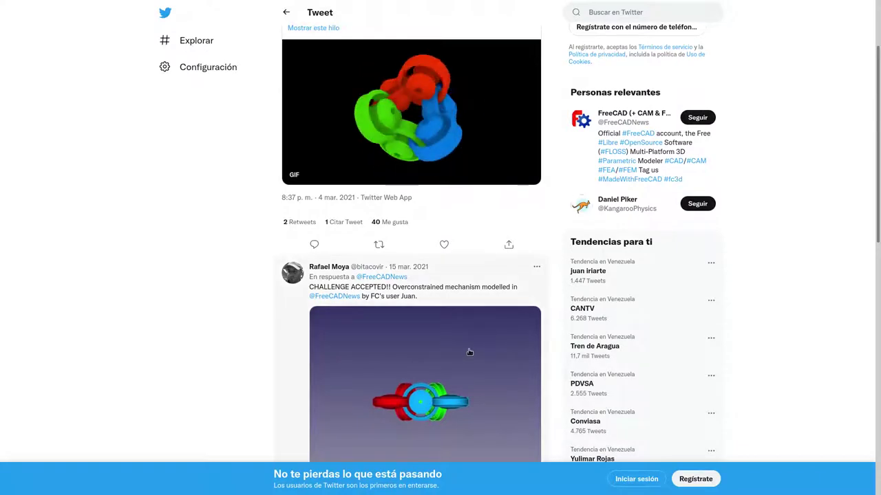
pyautogui.scroll(-2, 470, 351)
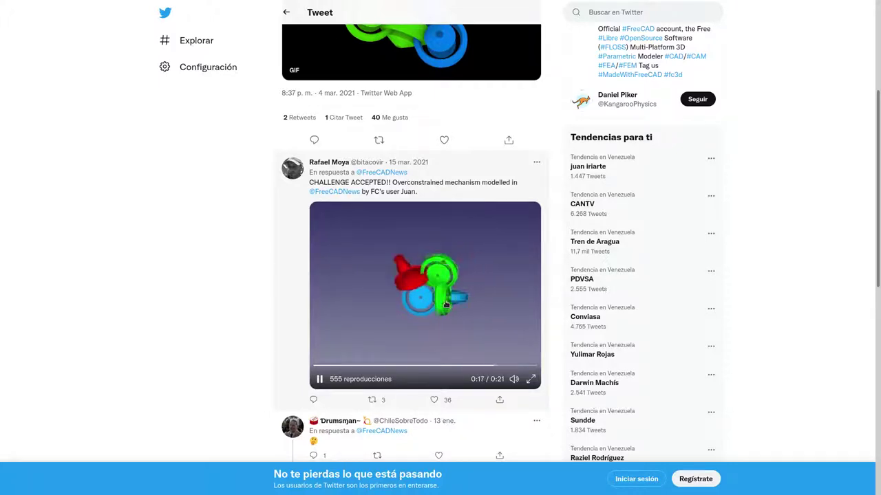
pyautogui.scroll(3, 446, 304)
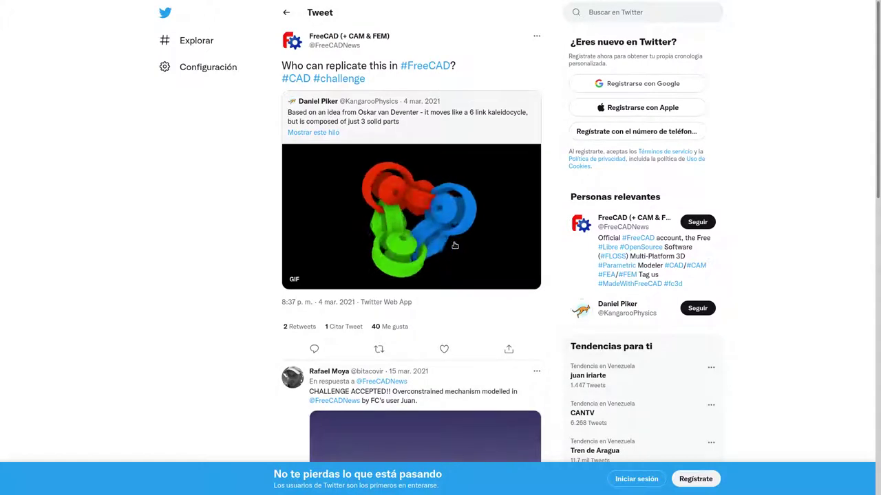